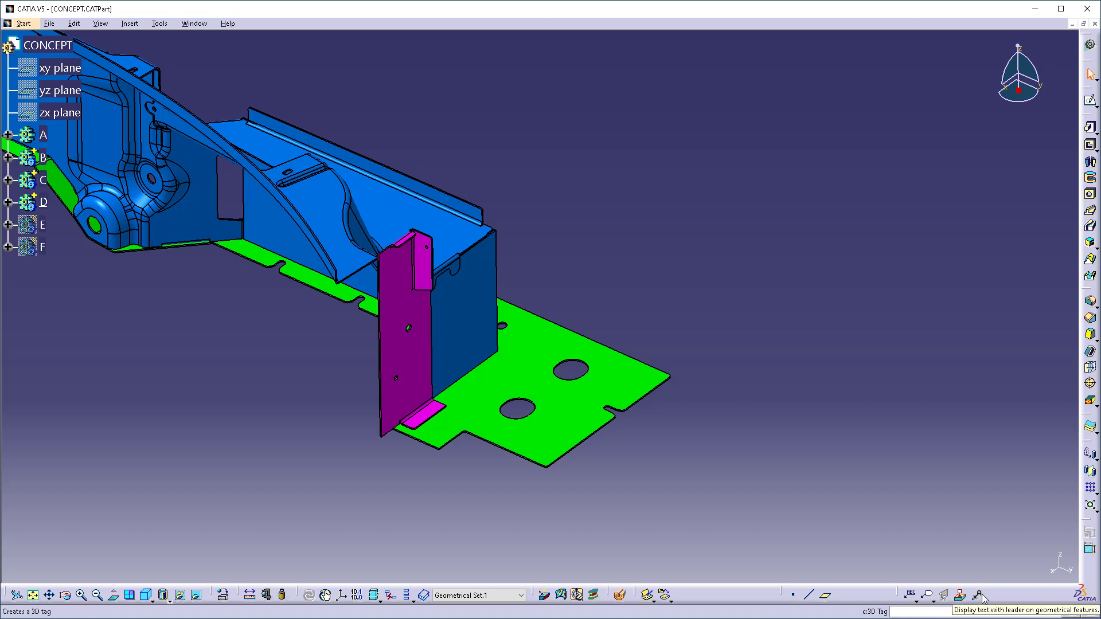
Create a 3D tag labelled 'Hi World' with leaders on the bracket corner, plate edge and box corner
click(979, 596)
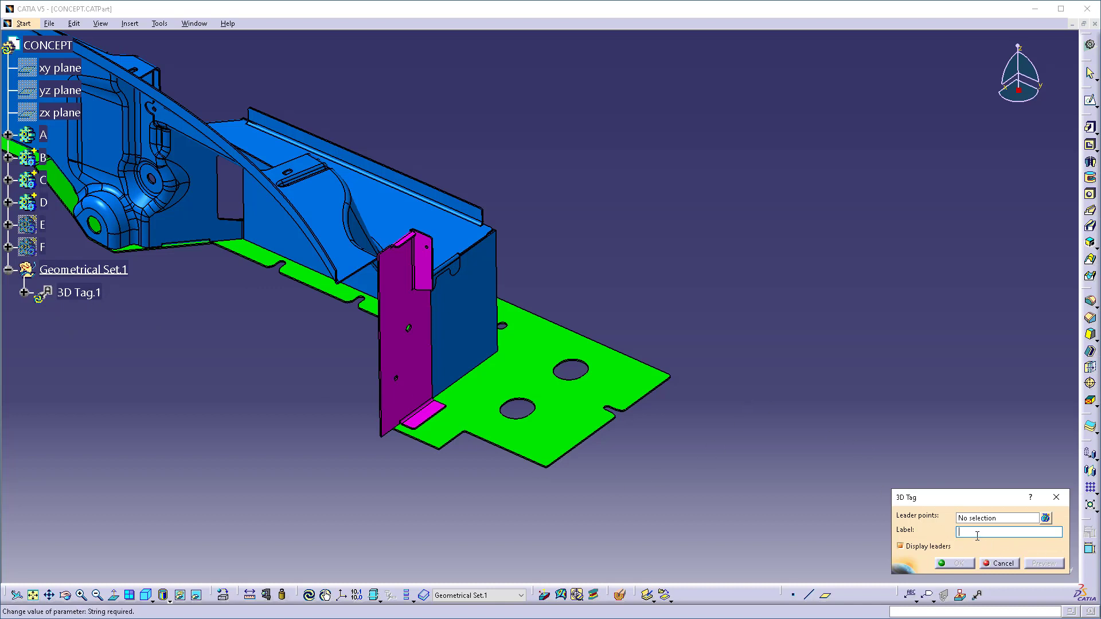
click(975, 518)
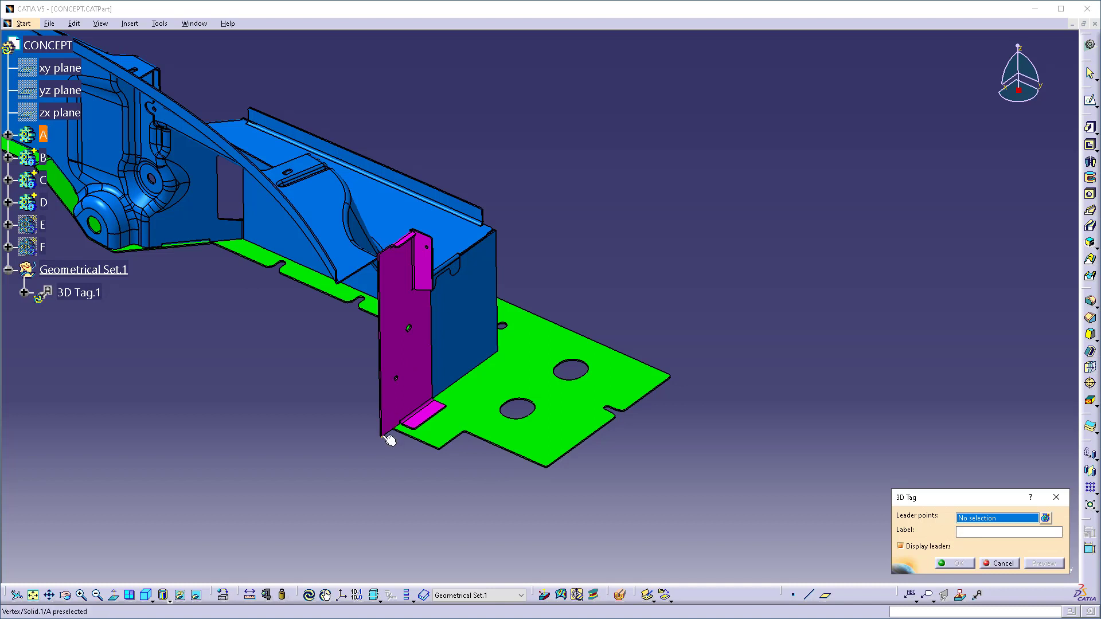
click(385, 438)
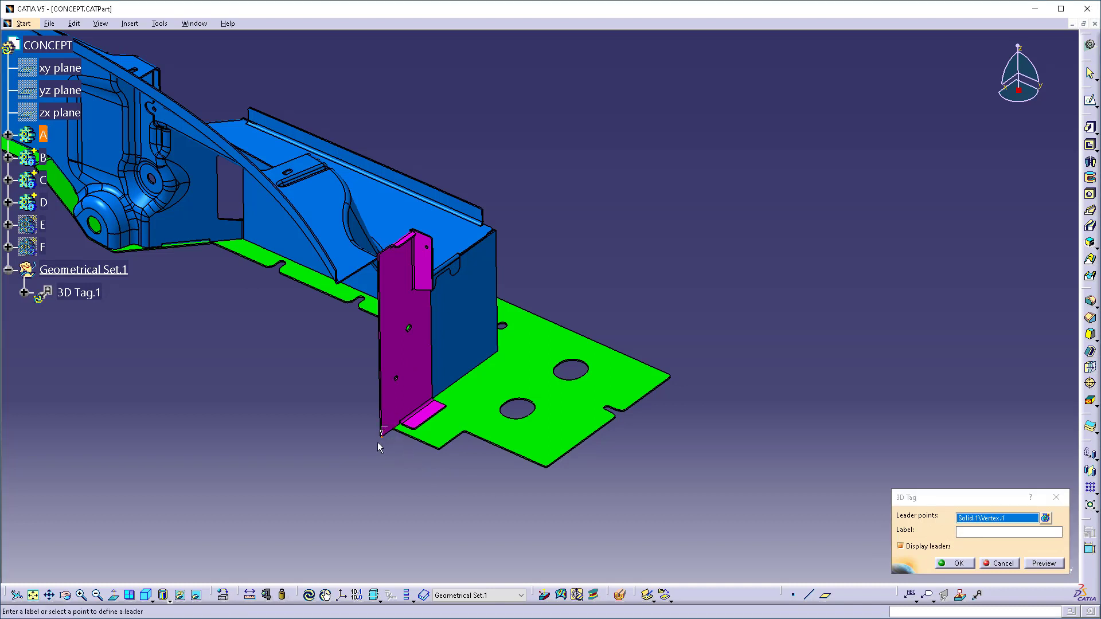
click(446, 446)
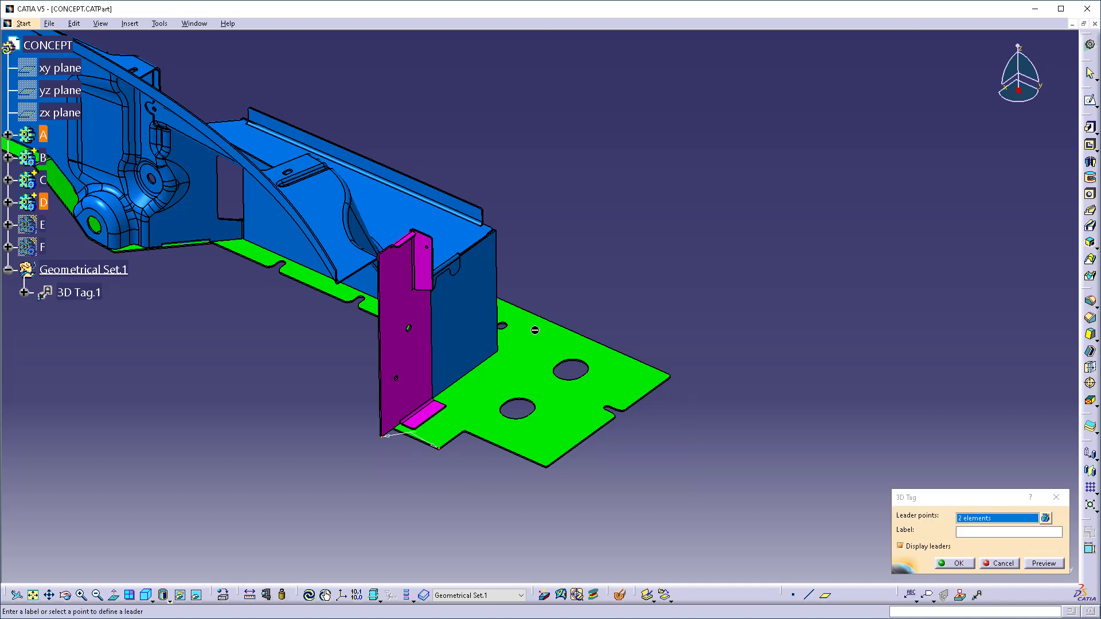
click(494, 232)
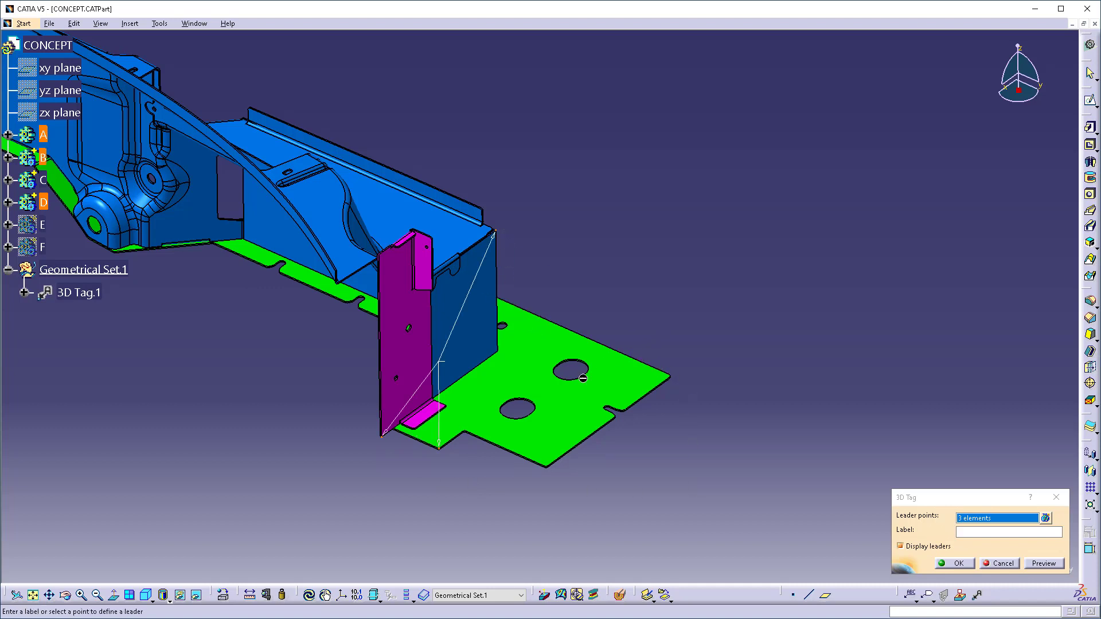
click(984, 533)
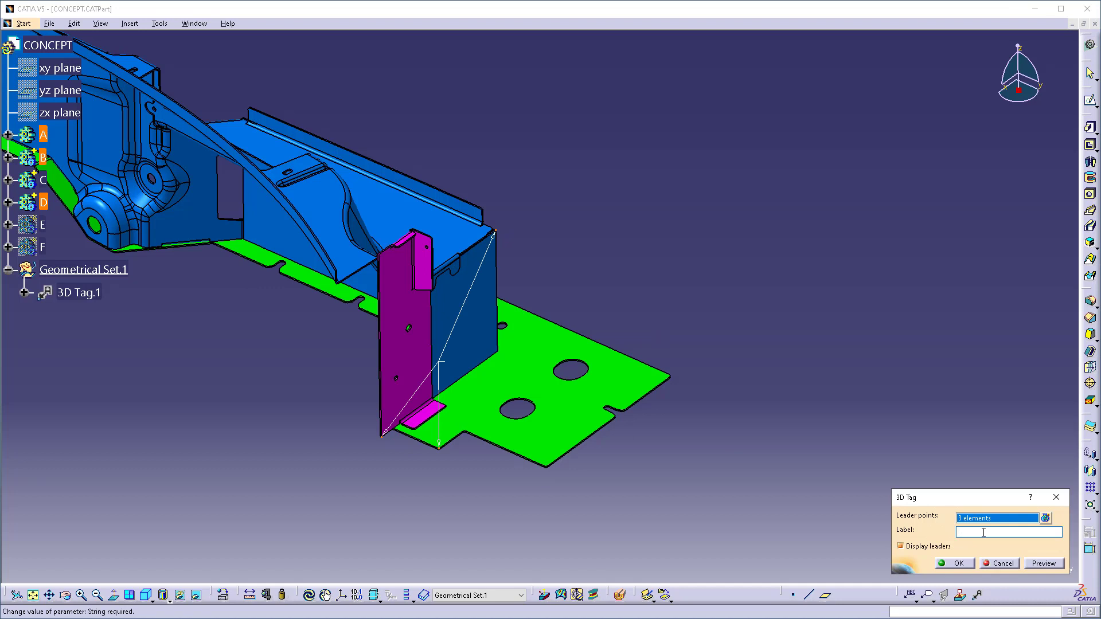
text(Hi World)
key(Return)
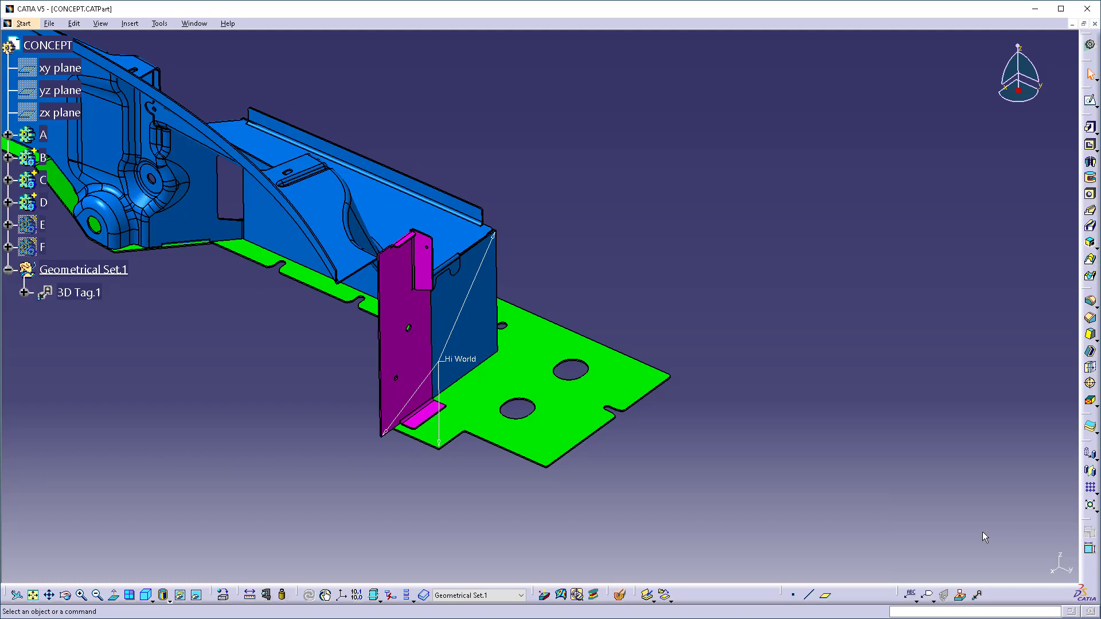
middle_drag(586, 451, 588, 365)
Expand 3D Tag.1 and check that its Label parameter reads Hi World
click(570, 343)
click(25, 292)
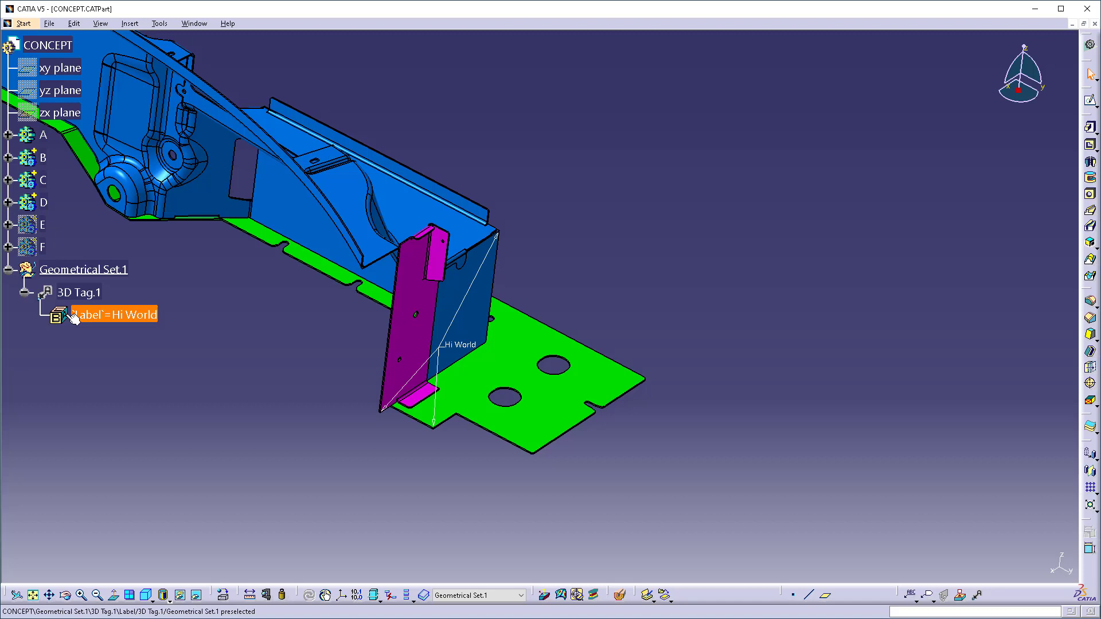
double_click(135, 314)
click(270, 361)
Hide 3D Tag.1, show it again, then orbit the part to a lower angle
right_click(84, 293)
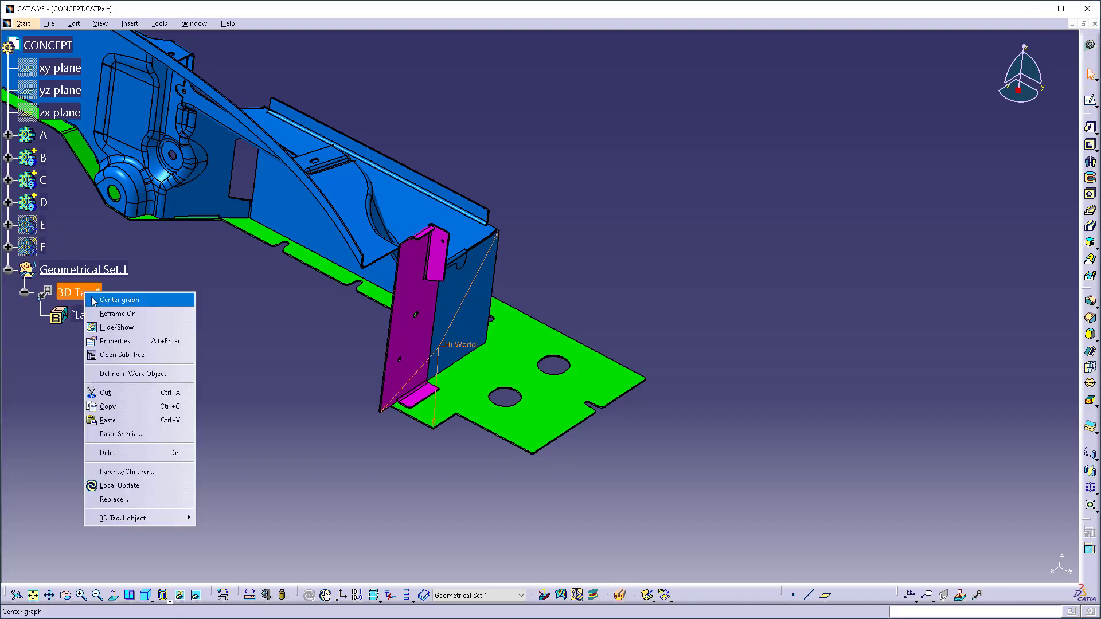
click(112, 327)
click(80, 293)
right_click(86, 293)
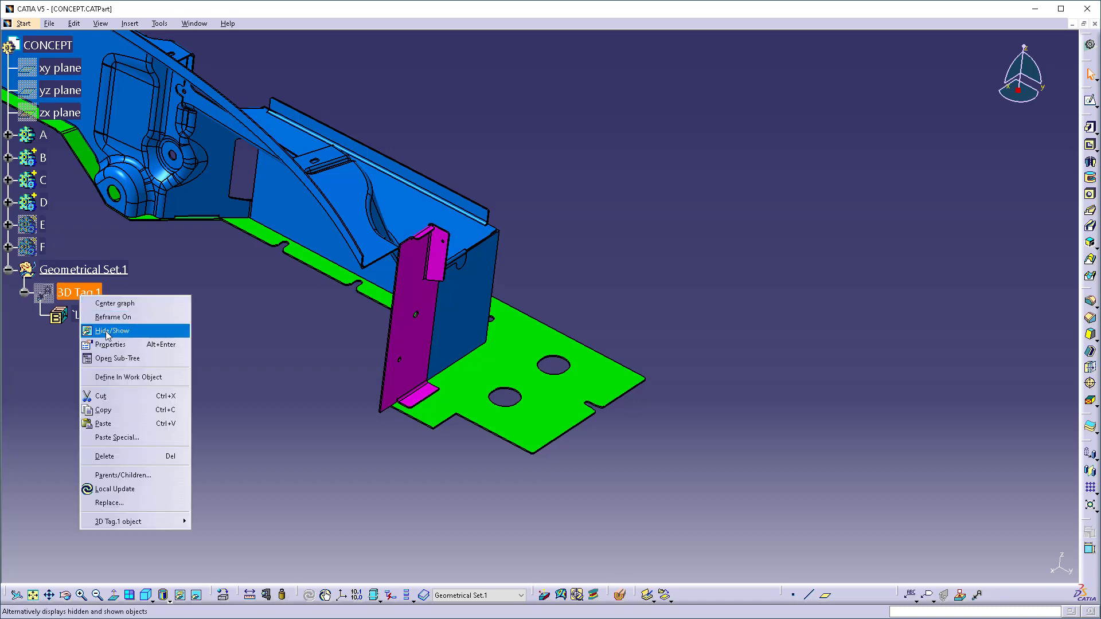
click(115, 328)
middle_drag(176, 363, 467, 354)
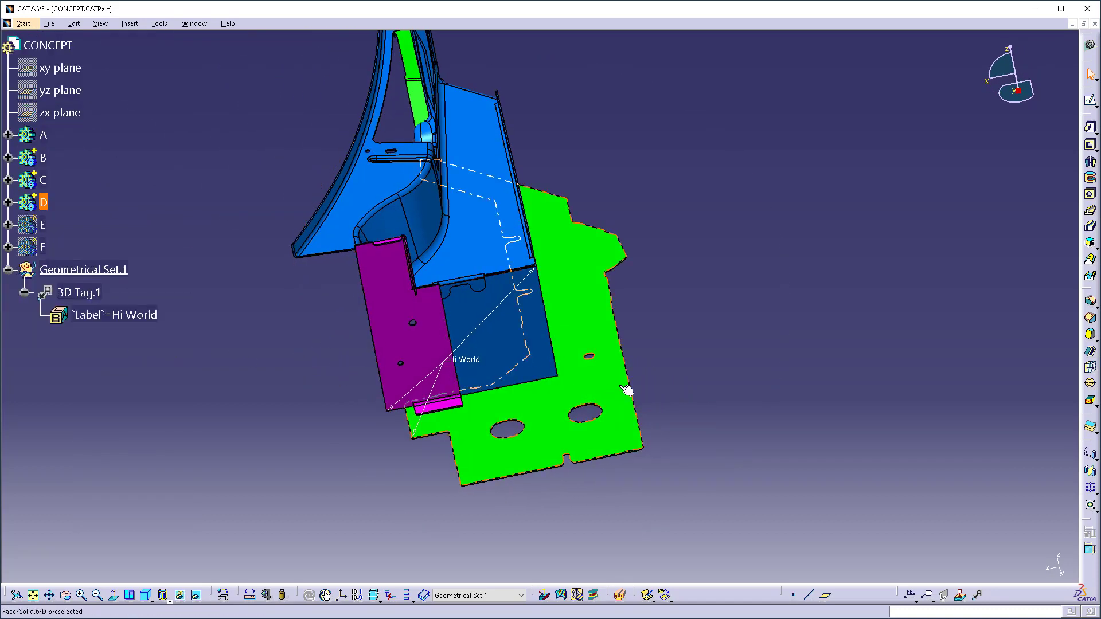
middle_drag(659, 344, 559, 358)
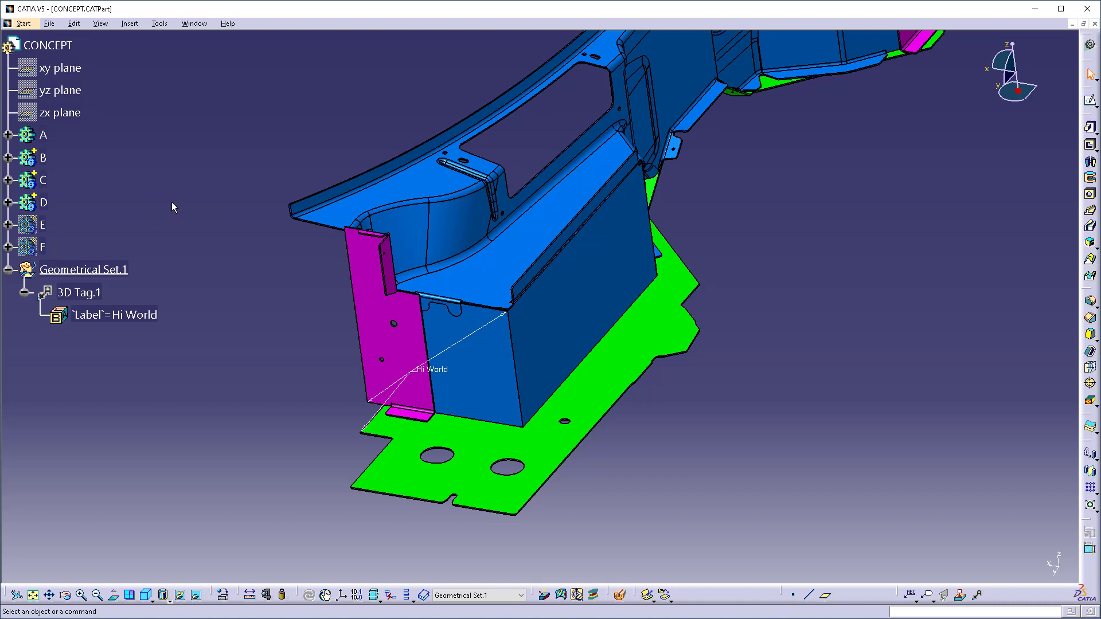
Insert Geometrical Set.2 with body A as its father and start 3D Tag.2 inside it
click(8, 135)
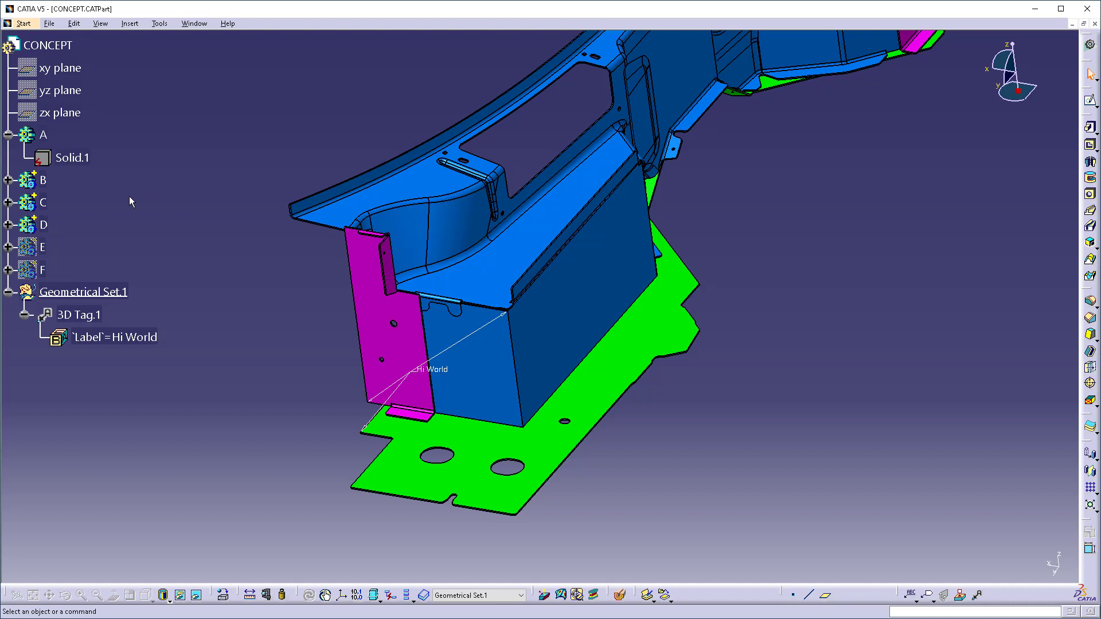
click(131, 23)
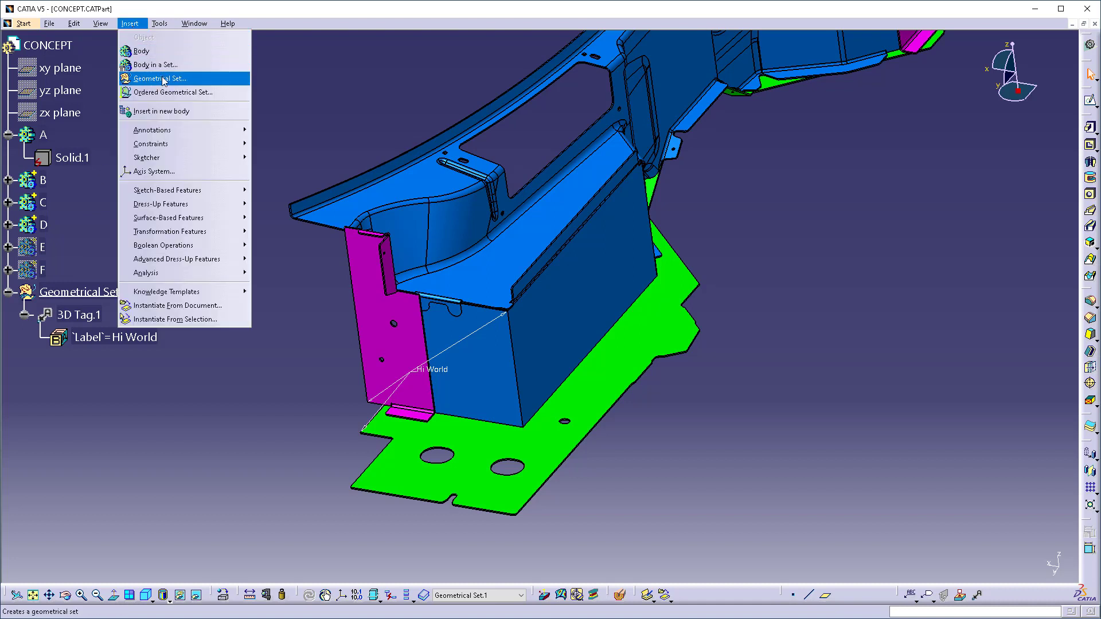
click(164, 77)
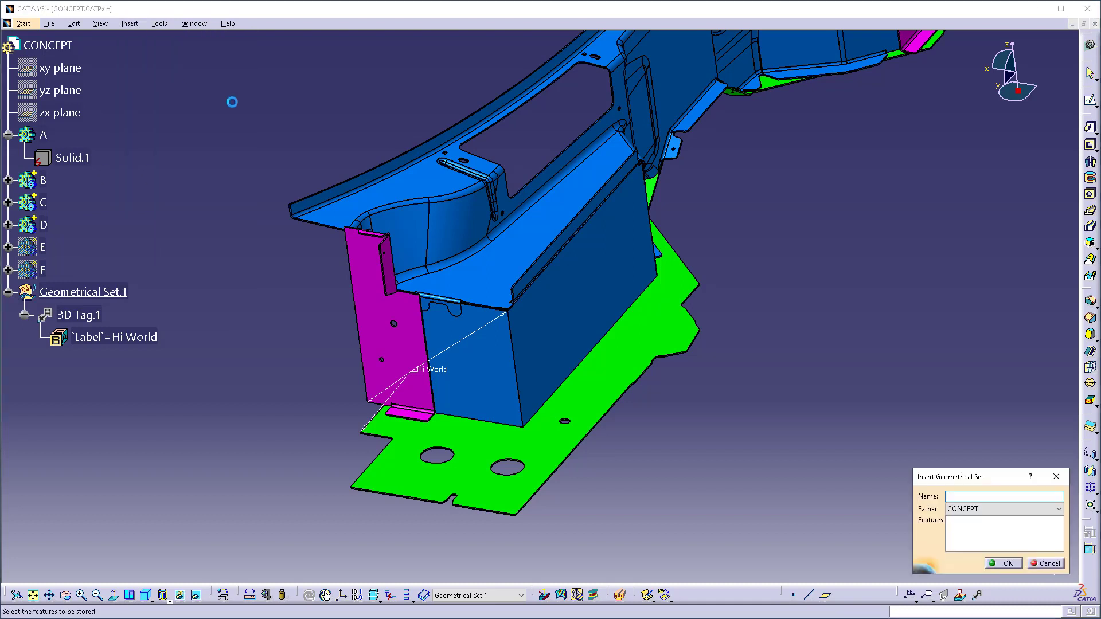
click(72, 158)
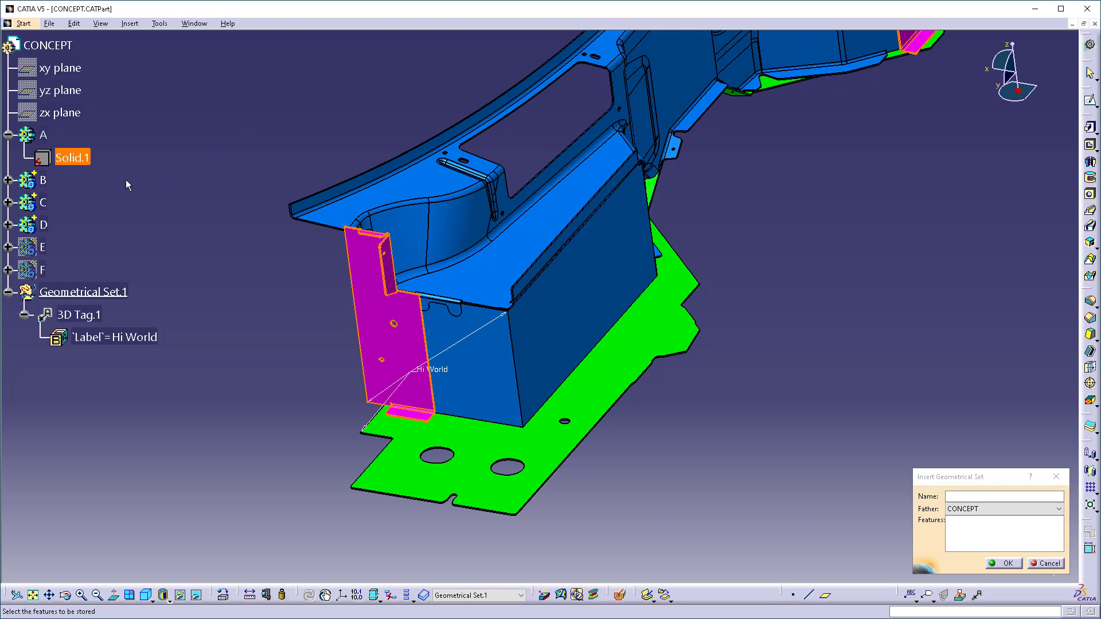
click(71, 139)
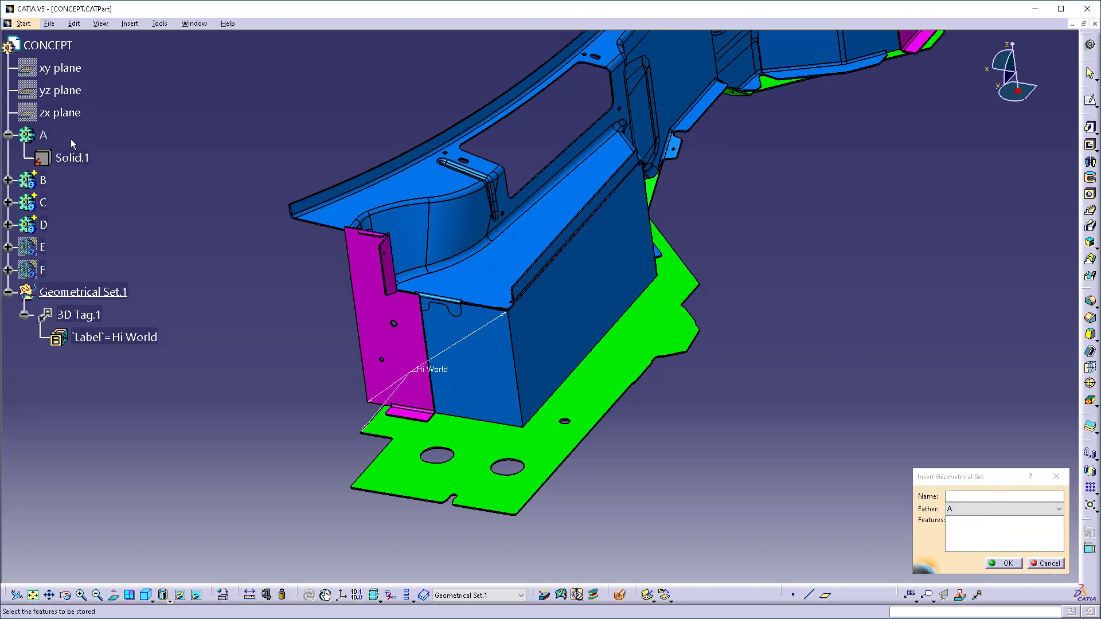
click(1010, 564)
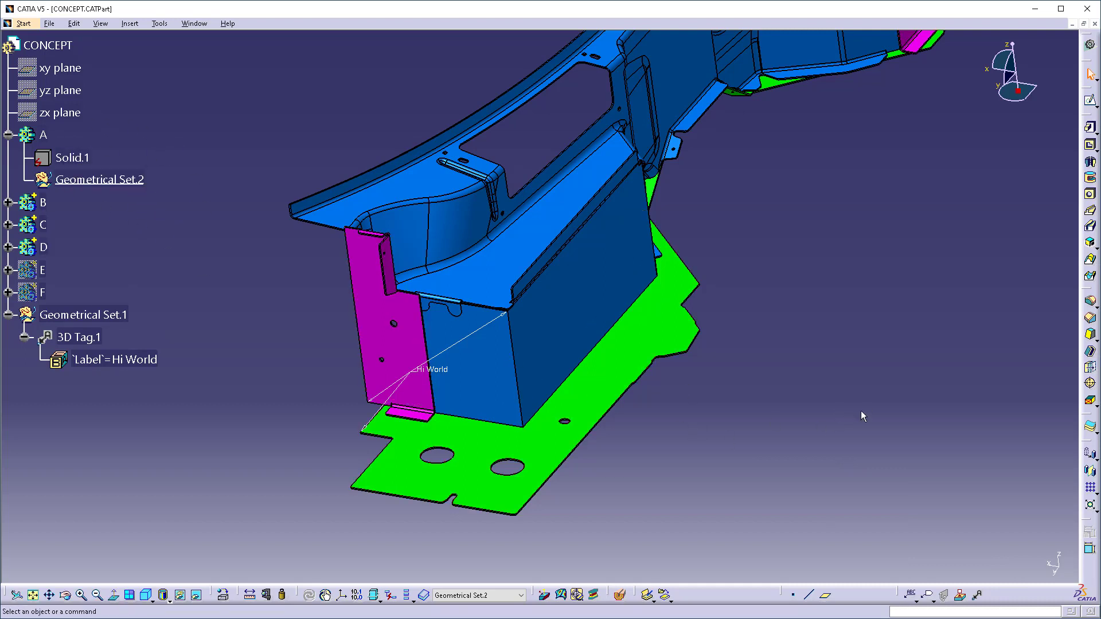
click(977, 595)
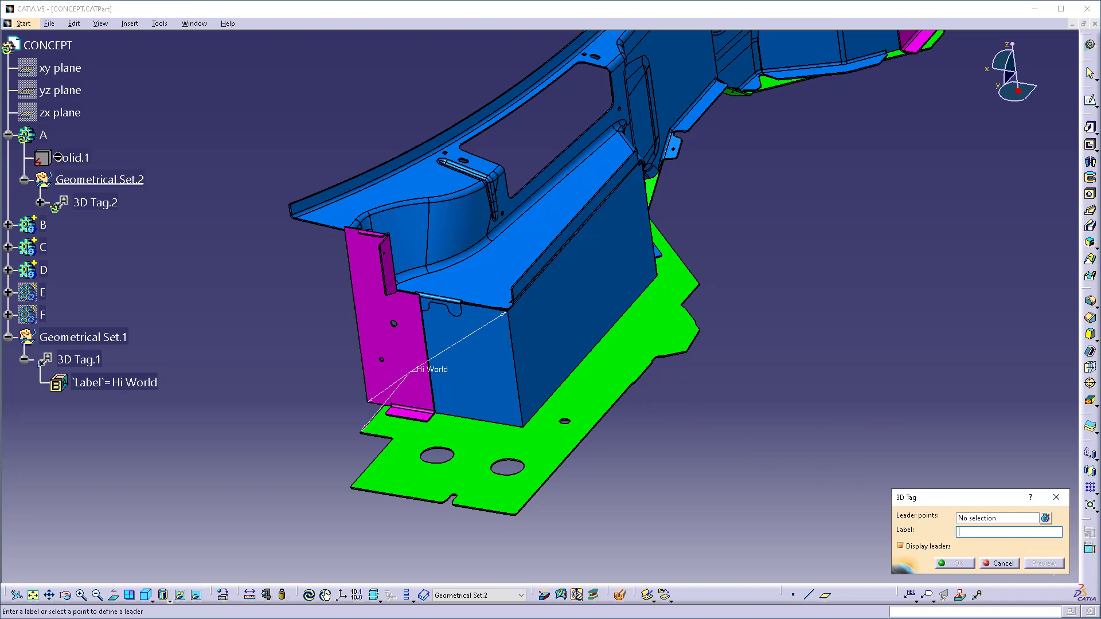
Create 3D Tag.2 labelled 'I am here' with its leader on the magenta bracket's corner vertex
middle_drag(556, 354, 503, 348)
key(Escape)
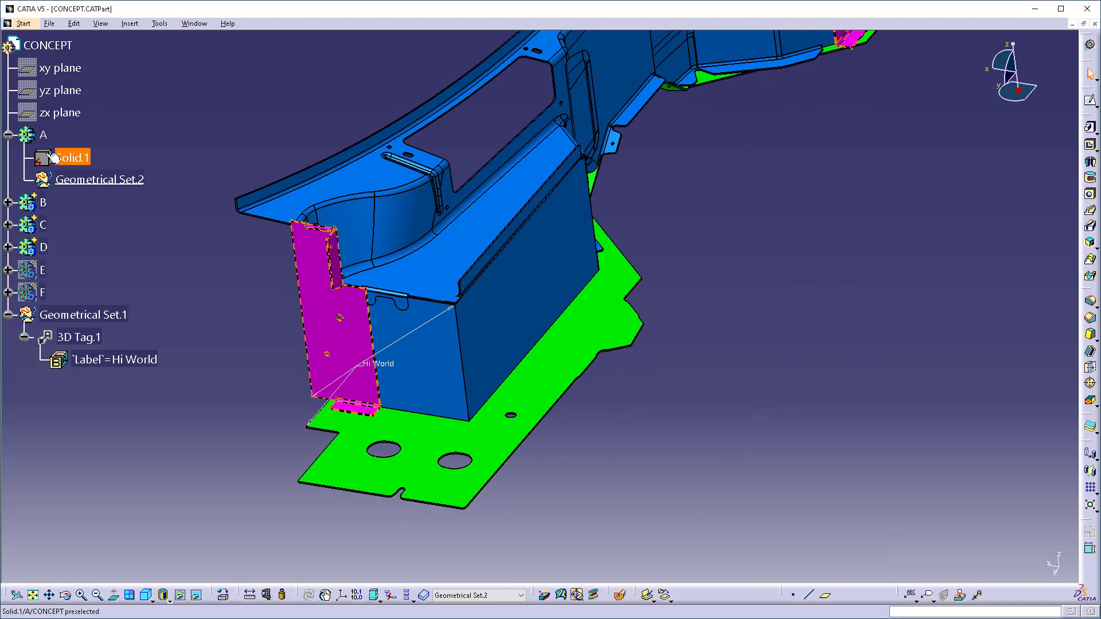
click(343, 319)
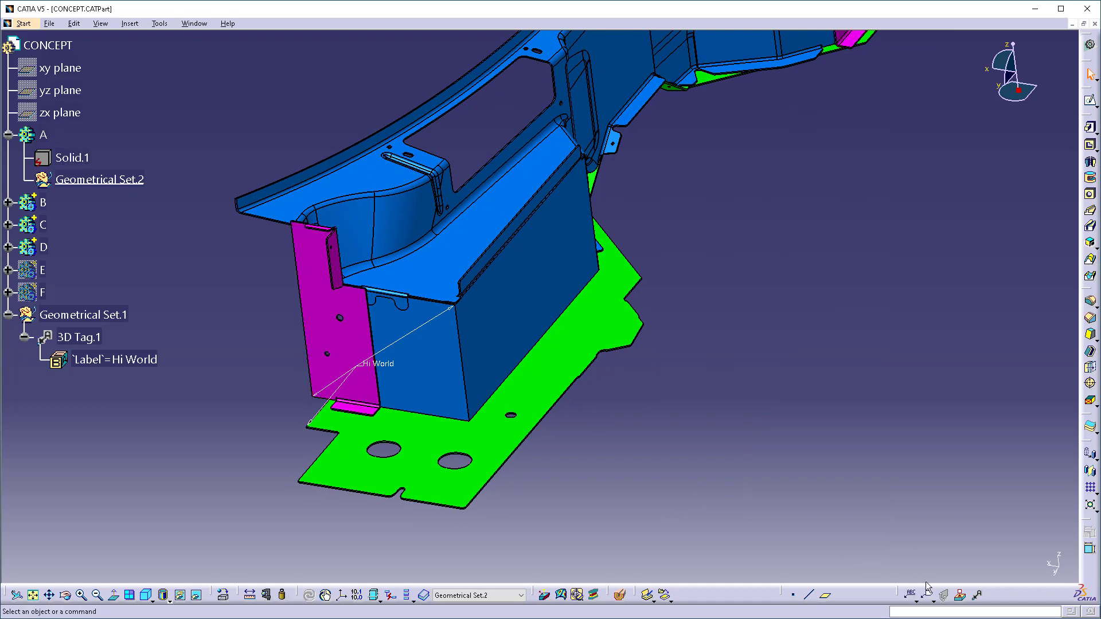
middle_drag(631, 493, 394, 370)
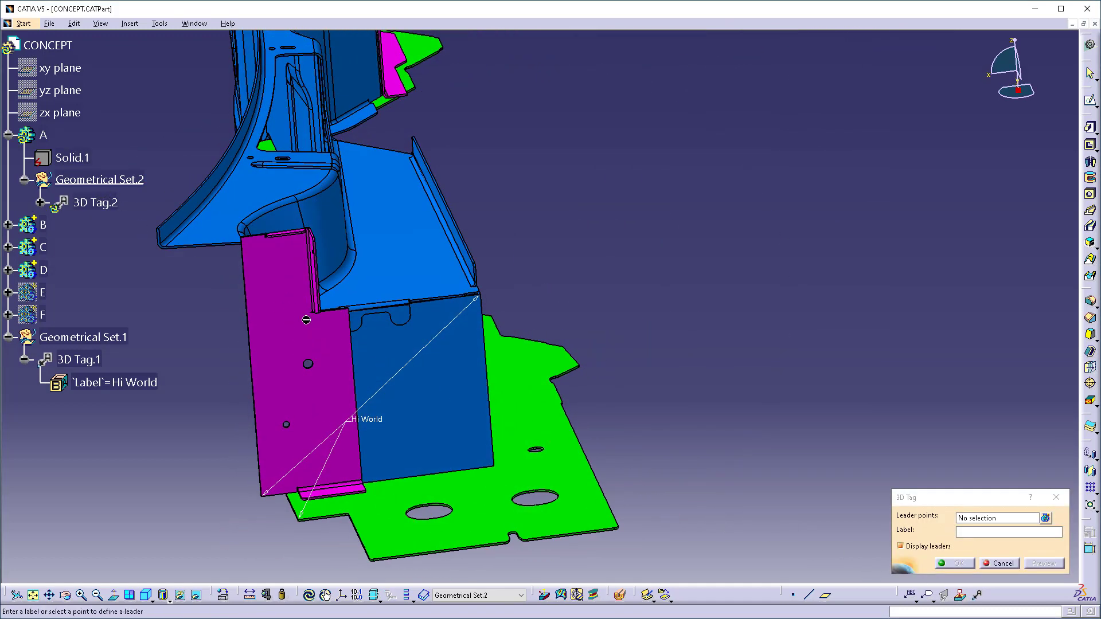
click(318, 312)
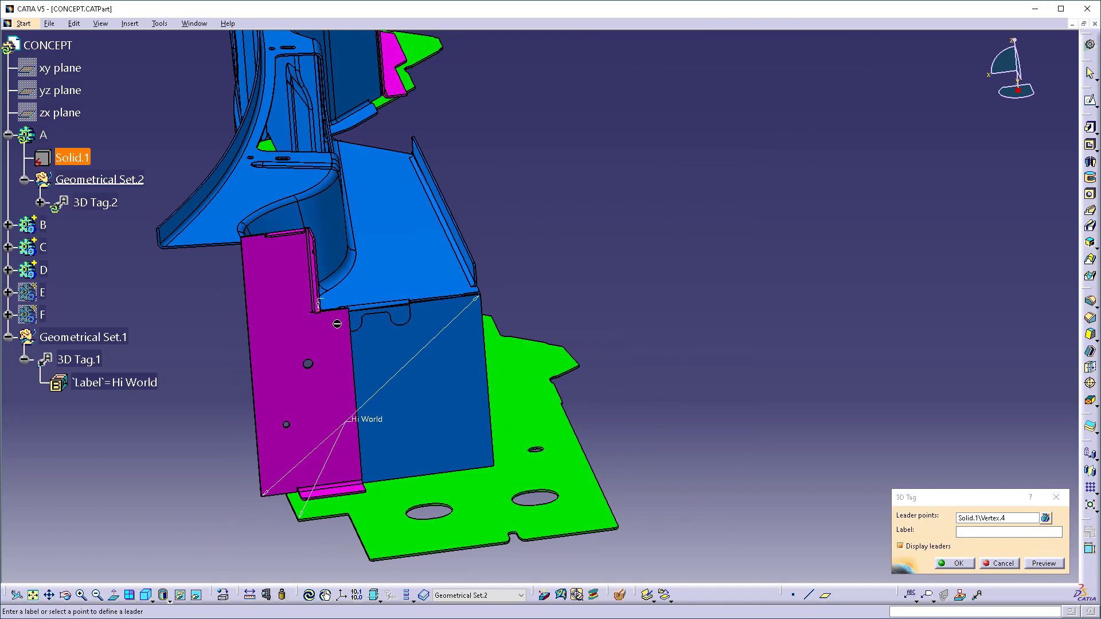
click(988, 536)
text(I am here)
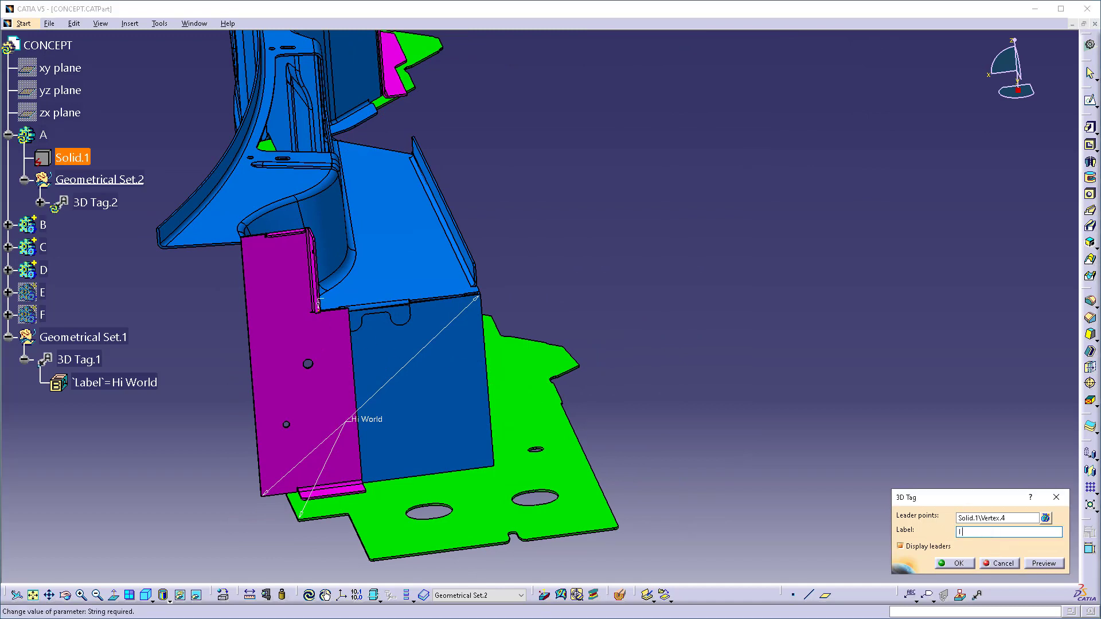
key(Return)
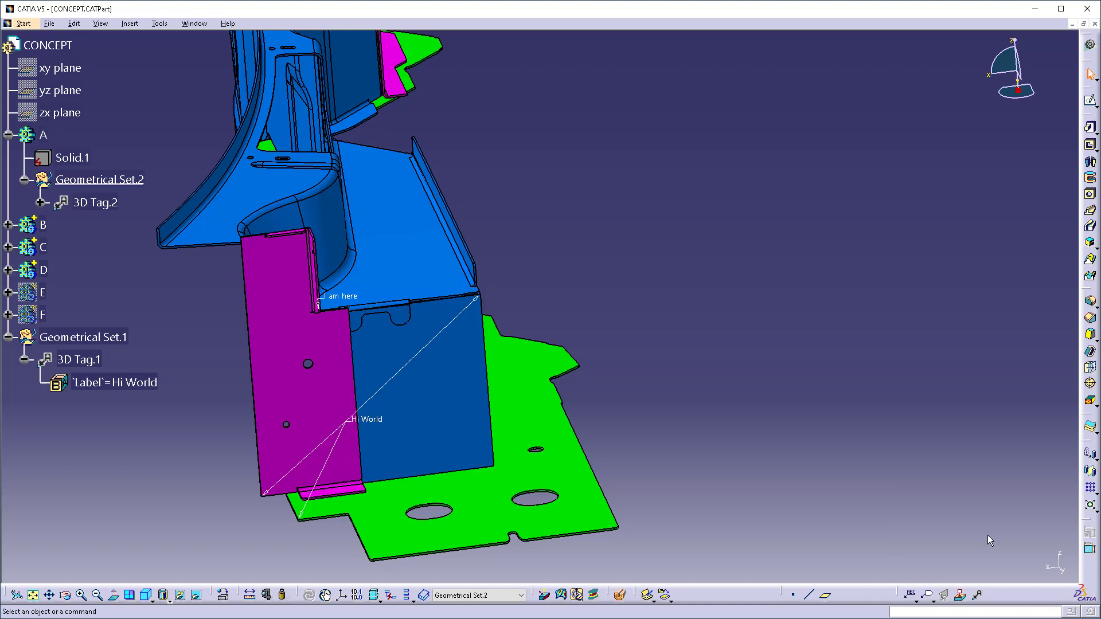
middle_drag(236, 253, 332, 344)
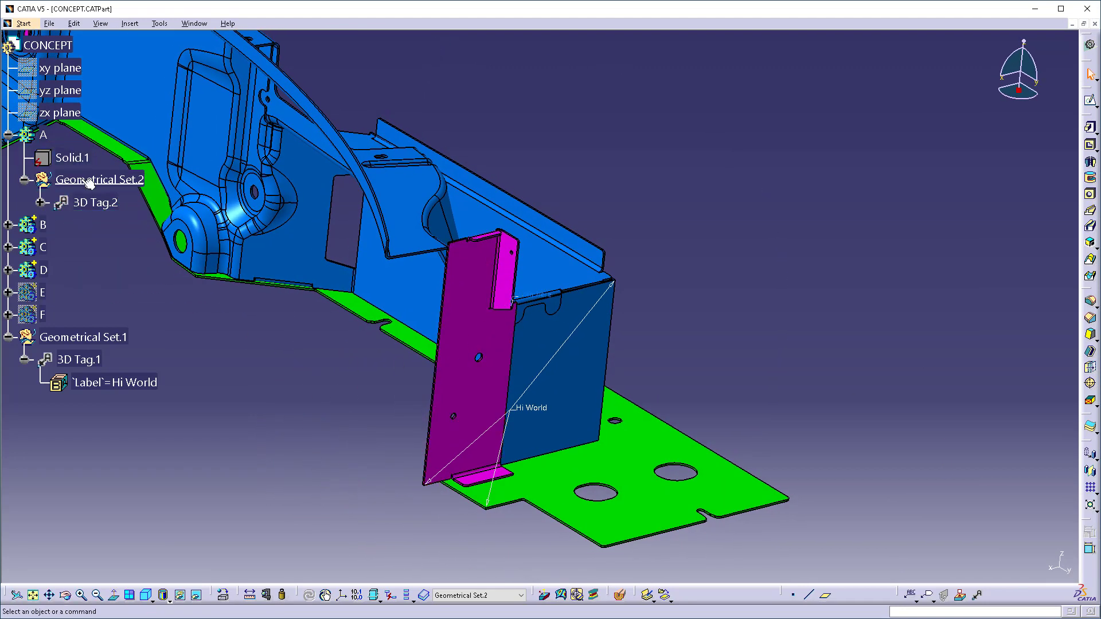
Expand 3D Tag.2 to reveal its 'I am here' label, then hide and re-show Geometrical Set.2
click(41, 203)
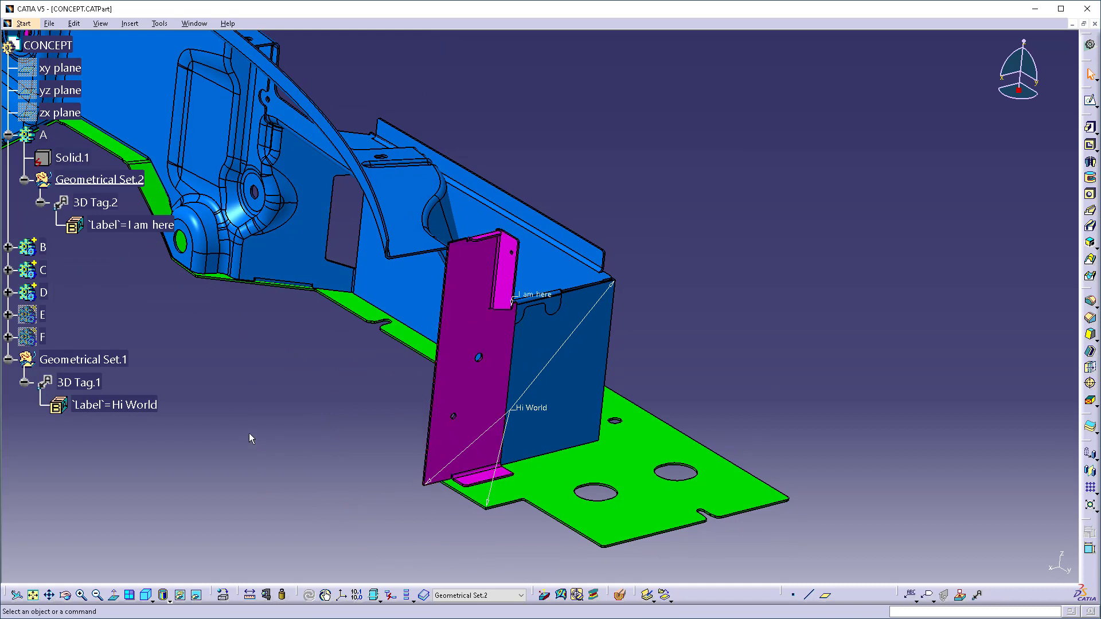
right_click(73, 179)
click(109, 214)
right_click(90, 179)
click(114, 215)
Hide body A and show it again with its bracket and tag
right_click(44, 134)
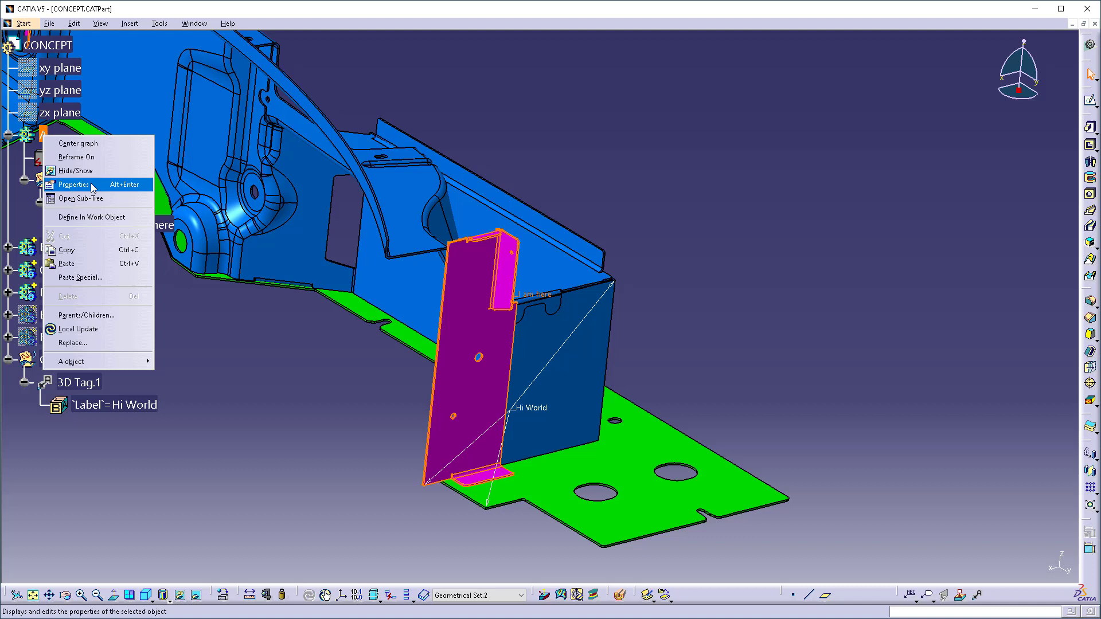
click(76, 171)
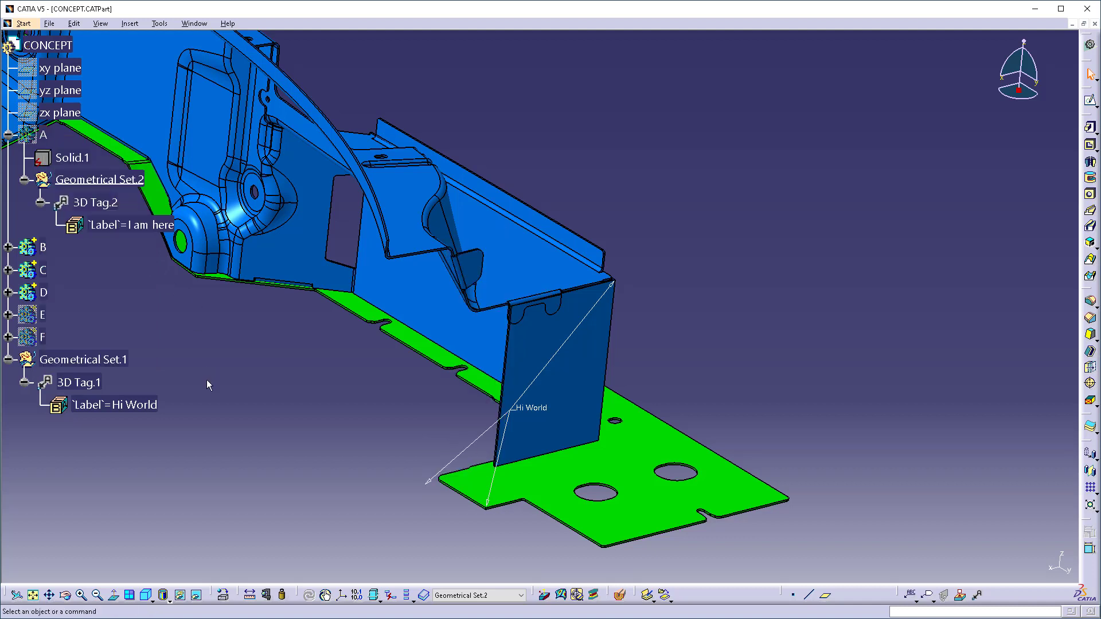
right_click(44, 135)
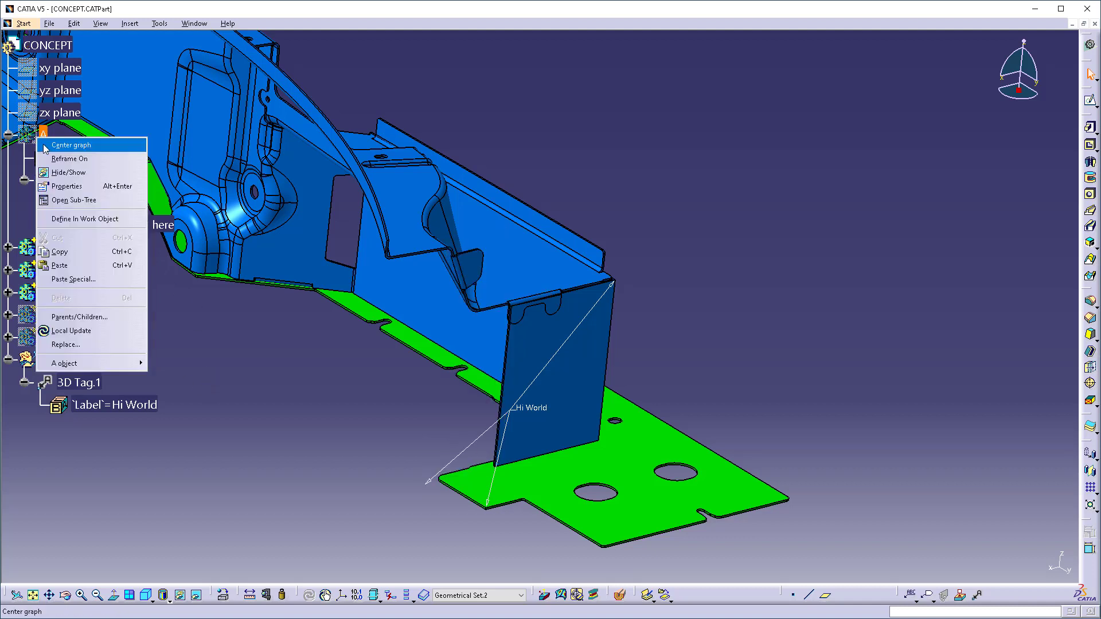
click(75, 171)
Move the 'I am here' label up and right and add a leader to the magenta part's top corner
double_click(538, 294)
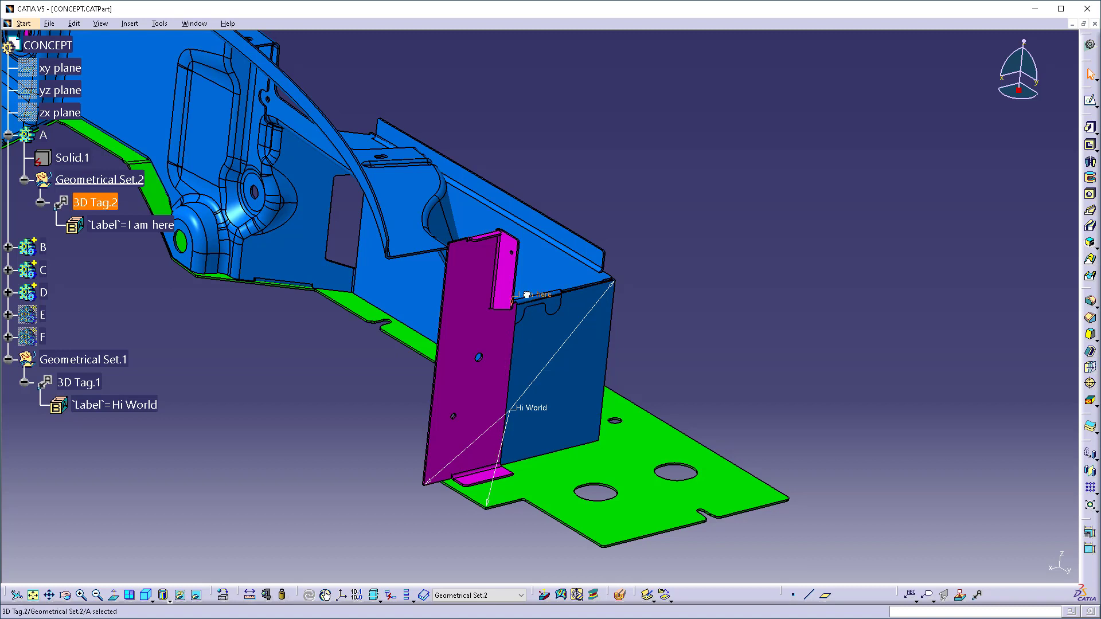
drag(562, 293, 662, 206)
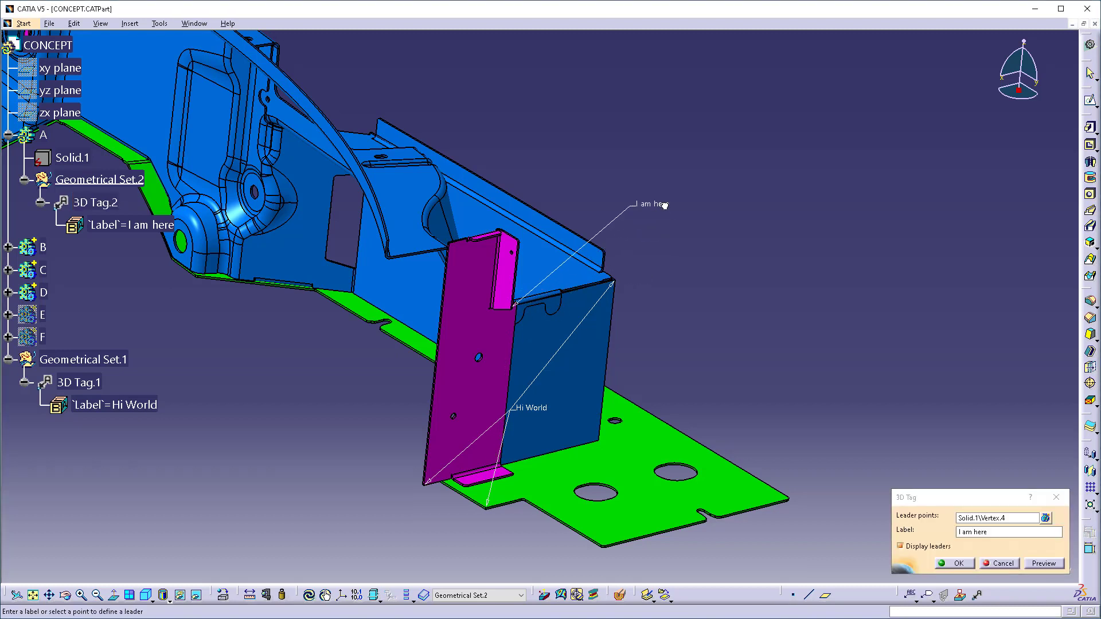
click(990, 518)
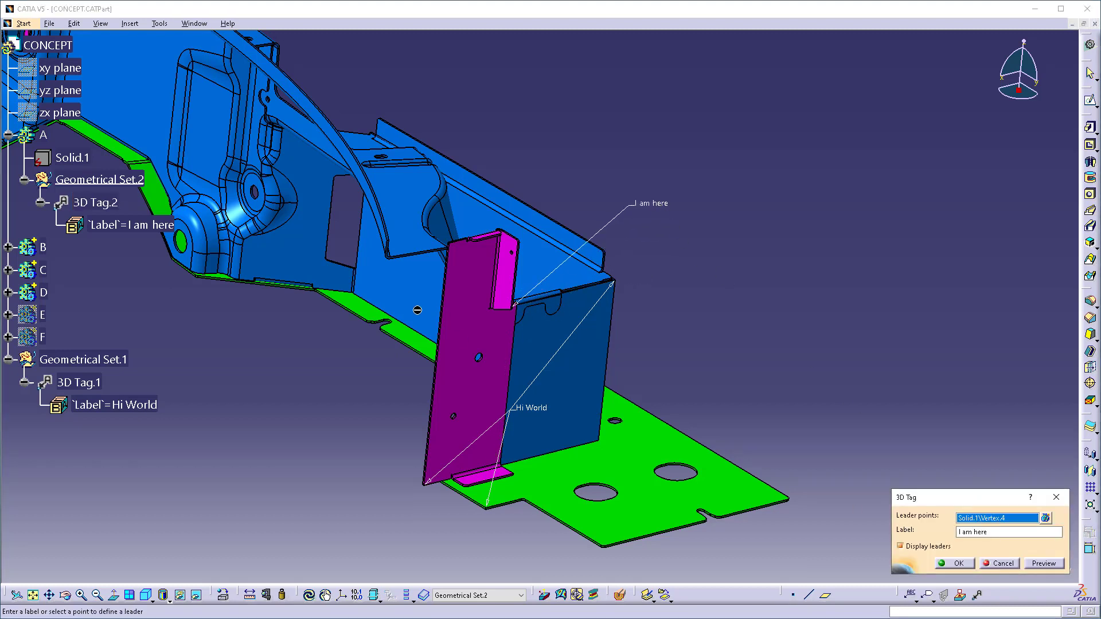
click(453, 244)
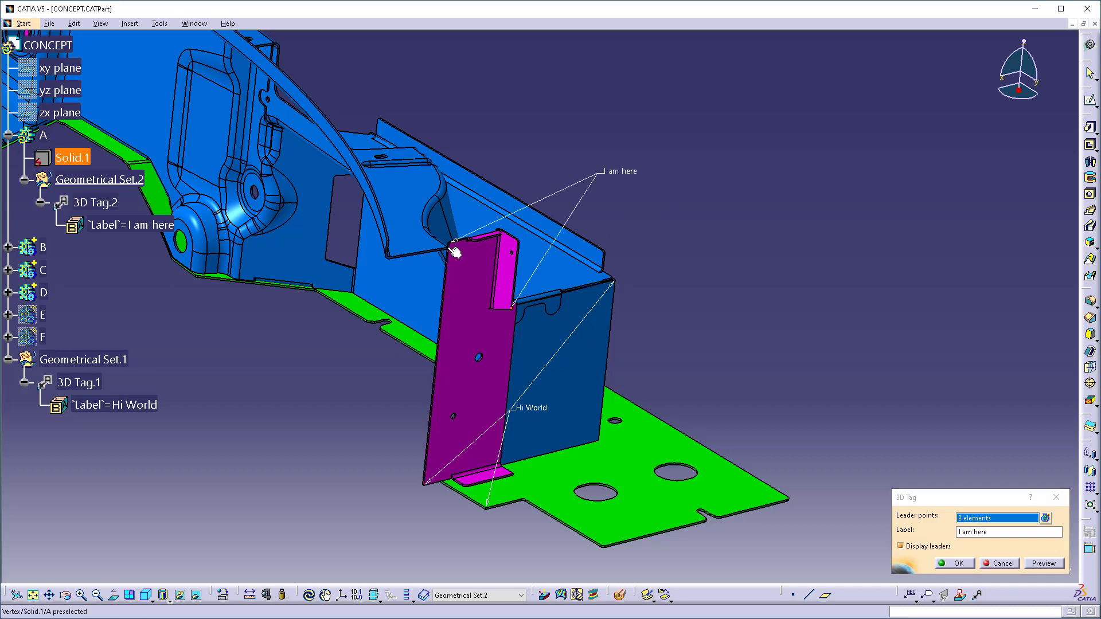
click(953, 564)
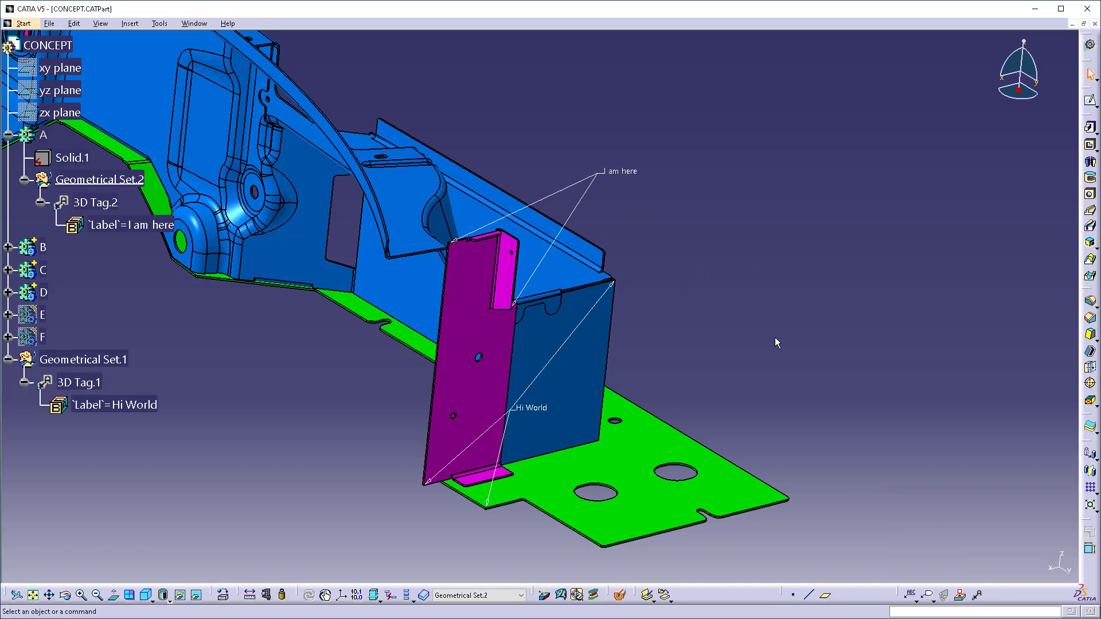
Create Point.1 on the magenta part's left edge and add it as a third leader target
click(793, 595)
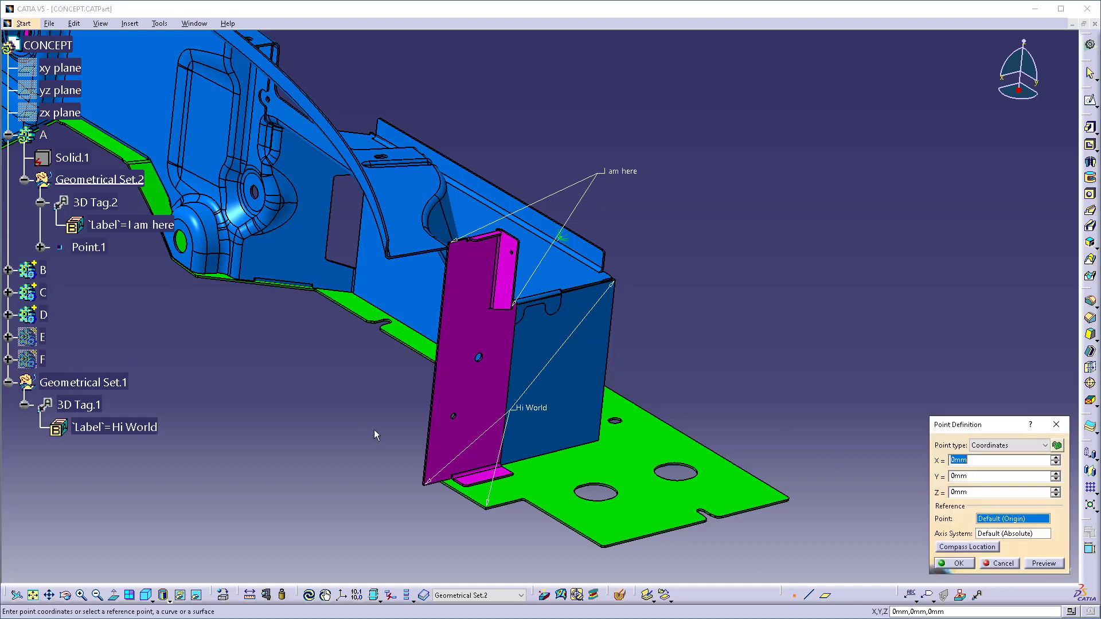
click(437, 380)
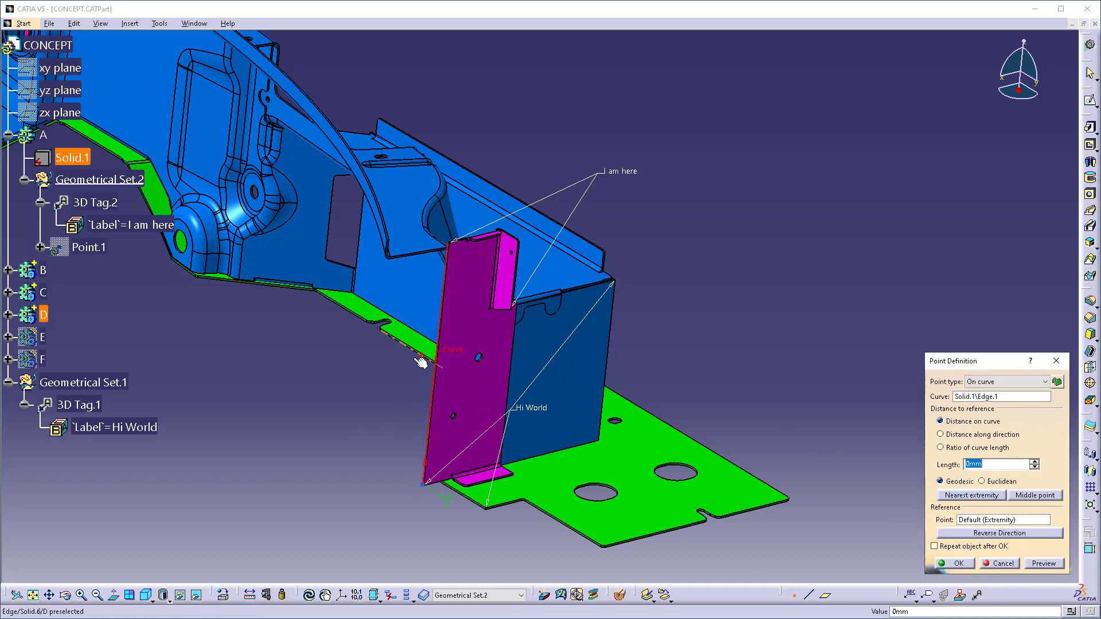
click(434, 396)
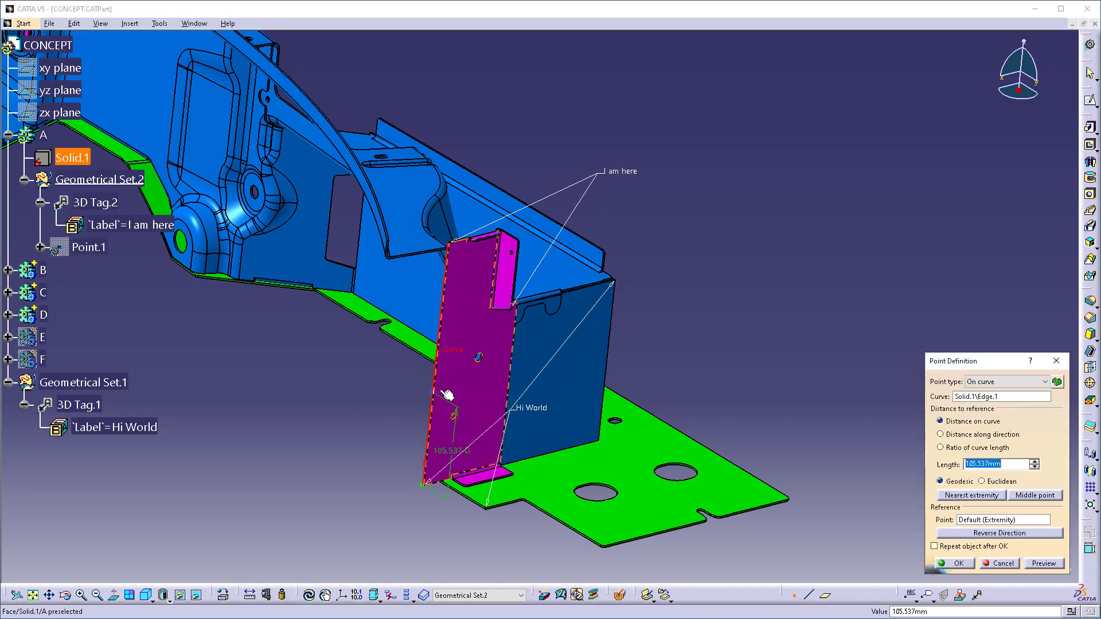
click(970, 563)
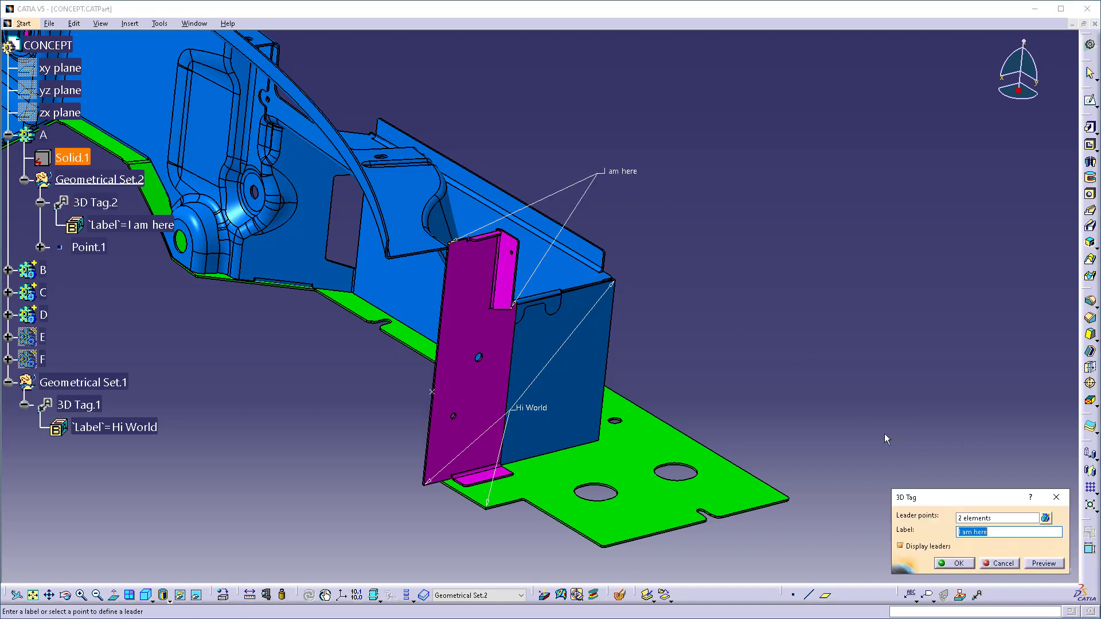
click(89, 247)
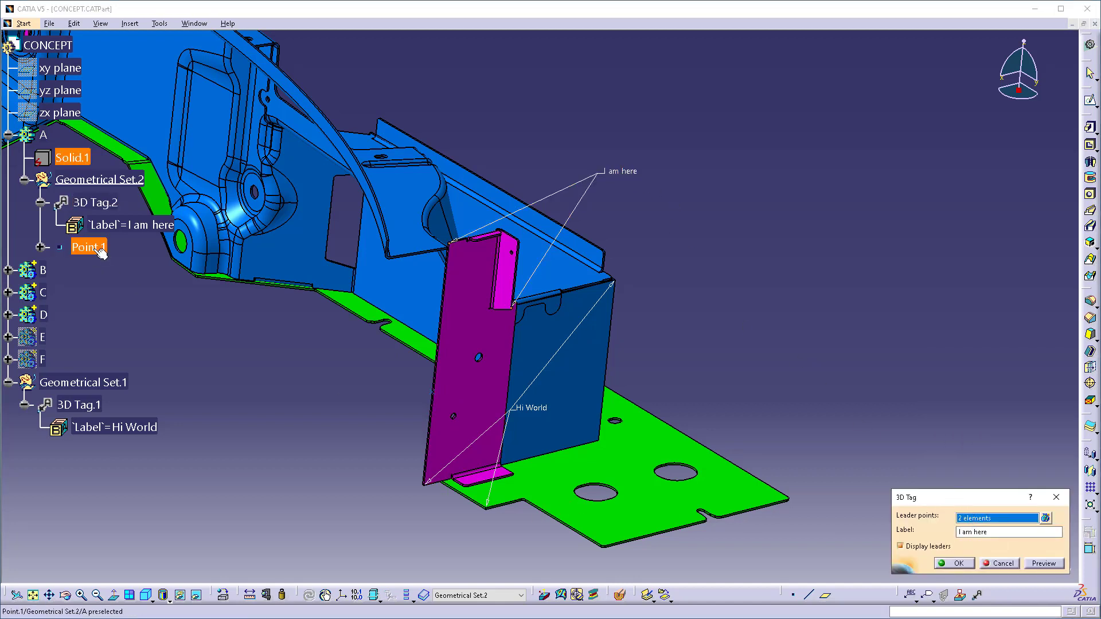
click(948, 565)
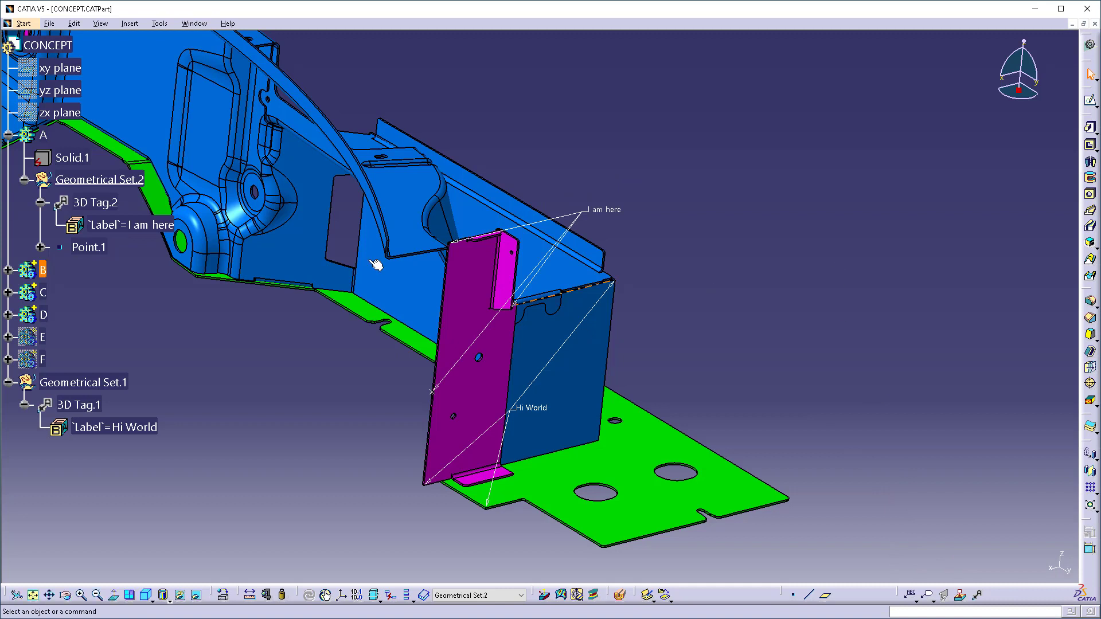
Set Point.1's Length parameter to 55mm
double_click(103, 270)
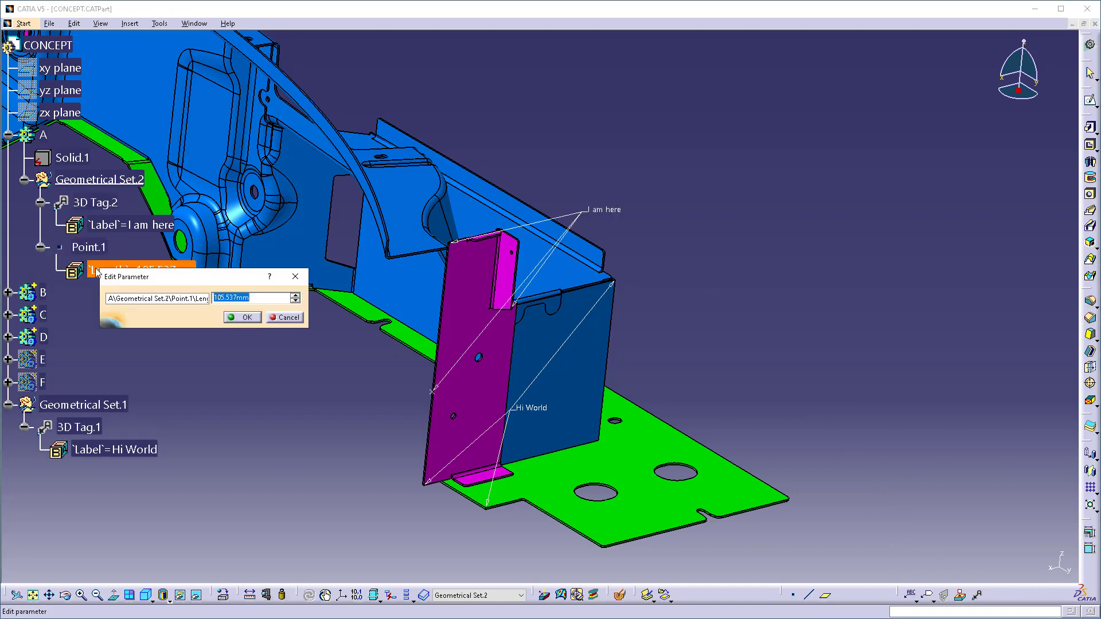
text(55)
key(Return)
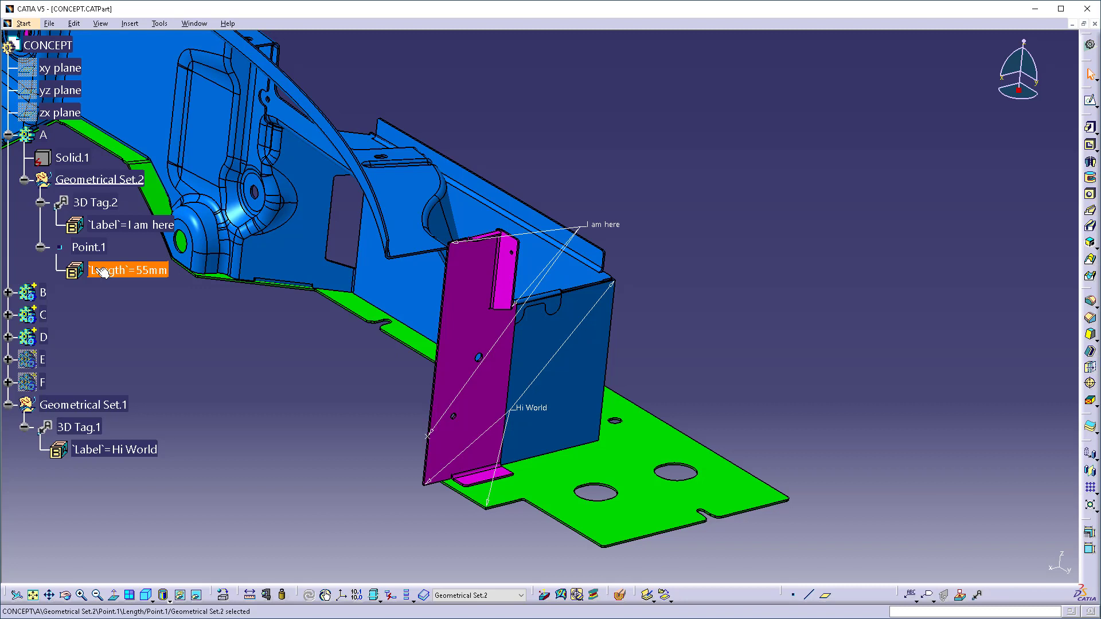
click(344, 401)
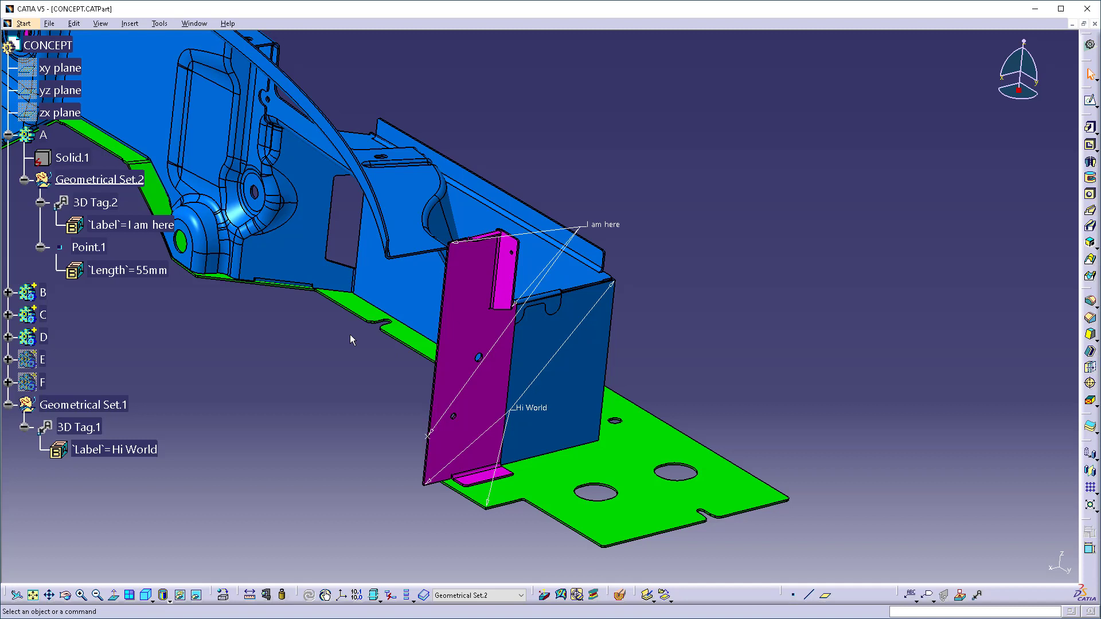
Show the Parents and Children graph for the 'I am here' tag and move it beside the model
right_click(607, 229)
click(648, 406)
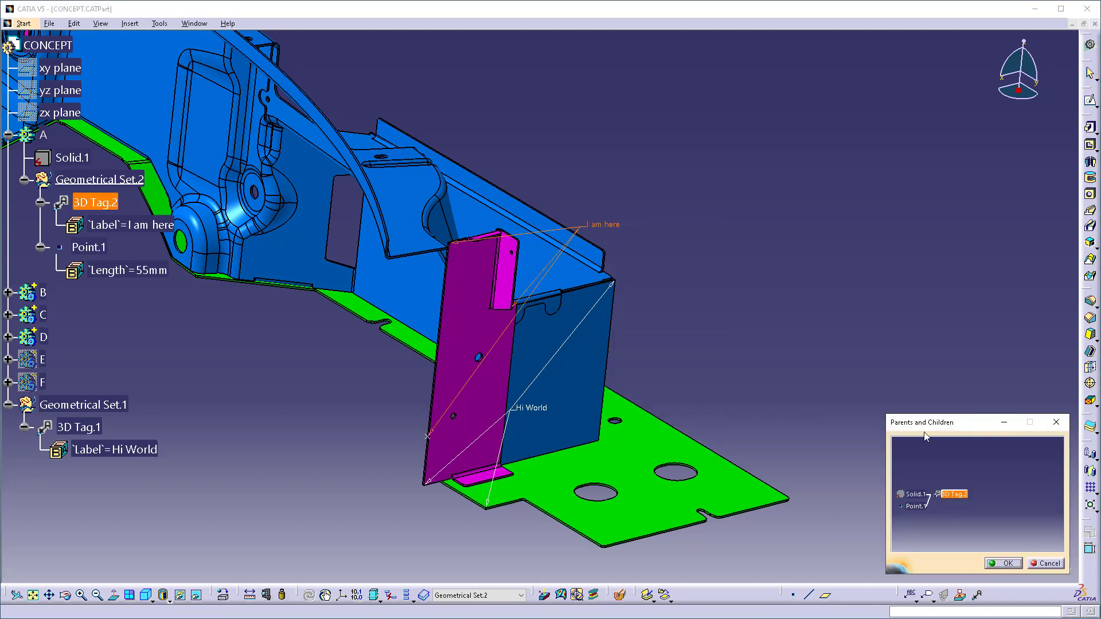
drag(986, 423, 836, 197)
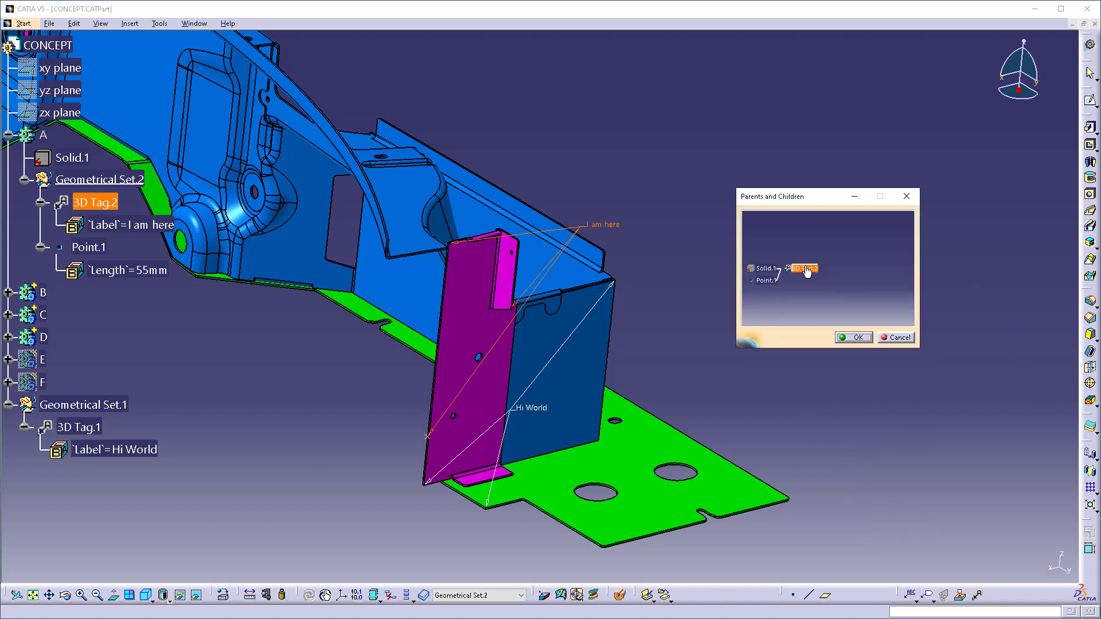